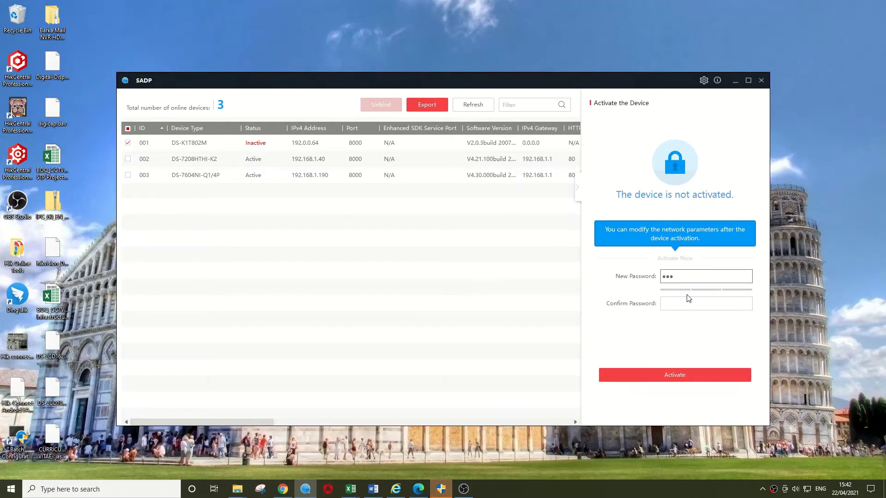
Activate the DS-K1T802M terminal with a new administrator password entered and confirmed.
{"action": "type", "text": "1"}
{"action": "key", "text": "Tab"}
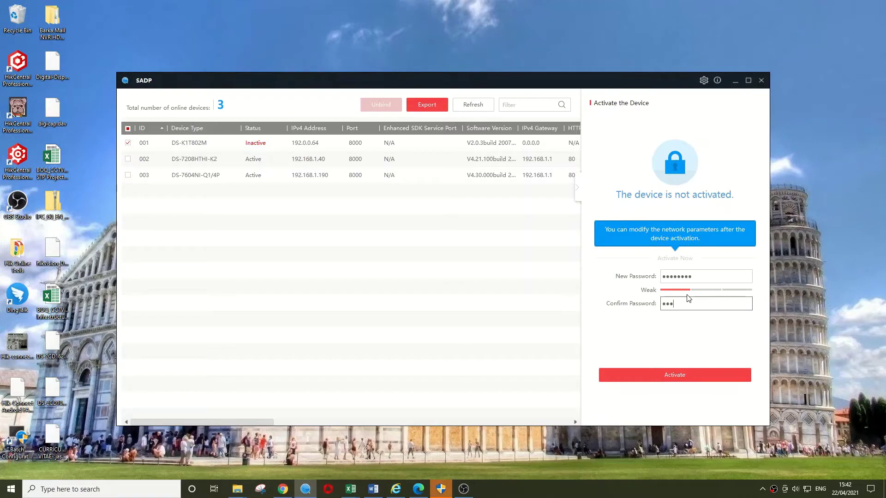
{"action": "type", "text": "•••••••"}
{"action": "left_click", "coordinate": [690, 381]}
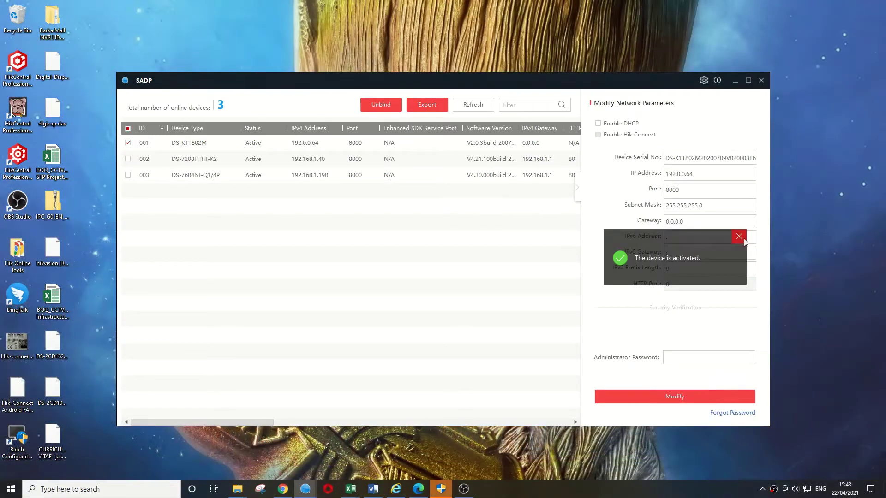
Change the terminal's IP address to 192.168.1.164 and its gateway to 192.168.1.1.
{"action": "left_click", "coordinate": [743, 240]}
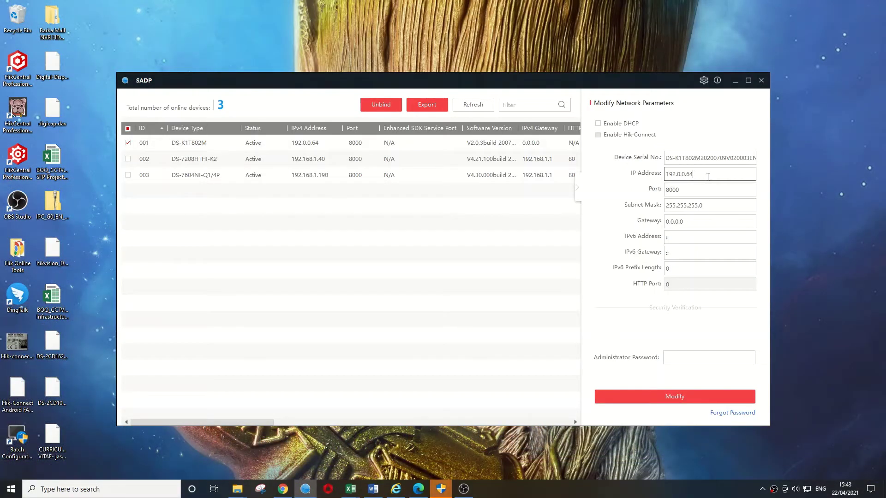
{"action": "left_click_drag", "start_coordinate": [708, 177], "coordinate": [626, 172]}
{"action": "type", "text": "192.168"}
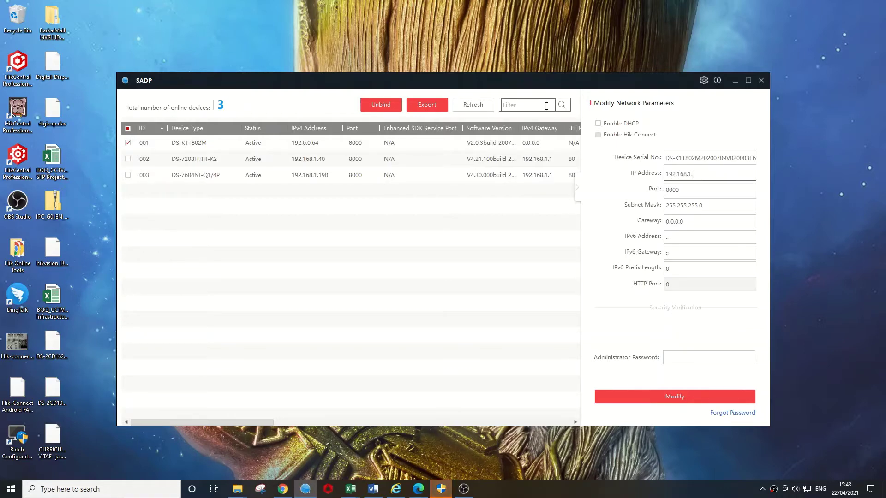
{"action": "type", "text": ".1.164"}
{"action": "left_click", "coordinate": [697, 221]}
{"action": "left_click_drag", "start_coordinate": [697, 221], "coordinate": [622, 228]}
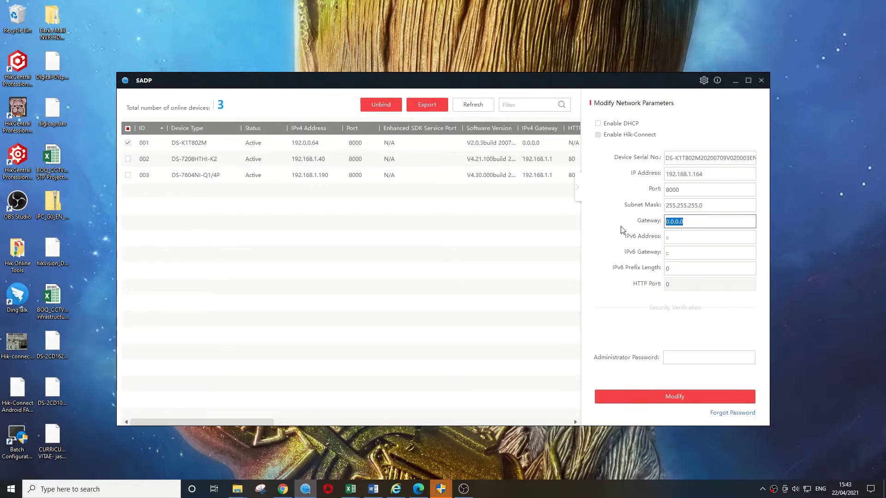
{"action": "type", "text": "192.168.1.1"}
Apply the new network settings with the administrator password, then minimize SADP.
{"action": "left_click", "coordinate": [683, 360]}
{"action": "type", "text": "••••••"}
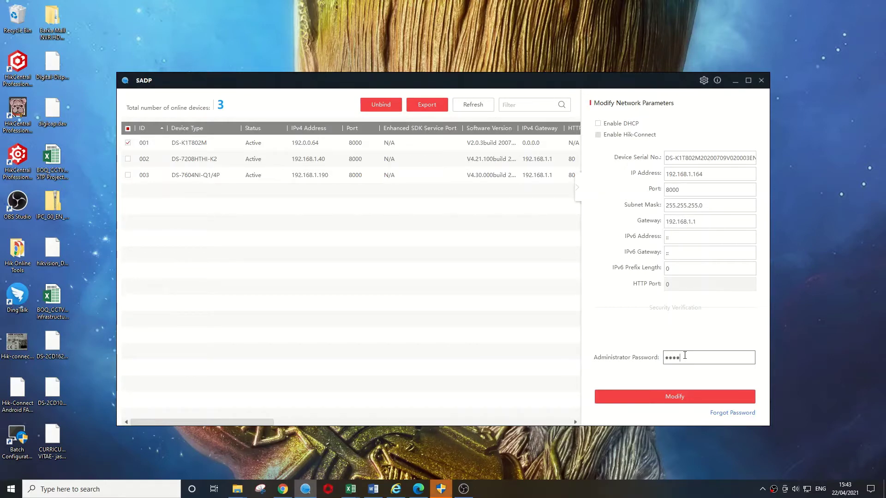
{"action": "type", "text": "••"}
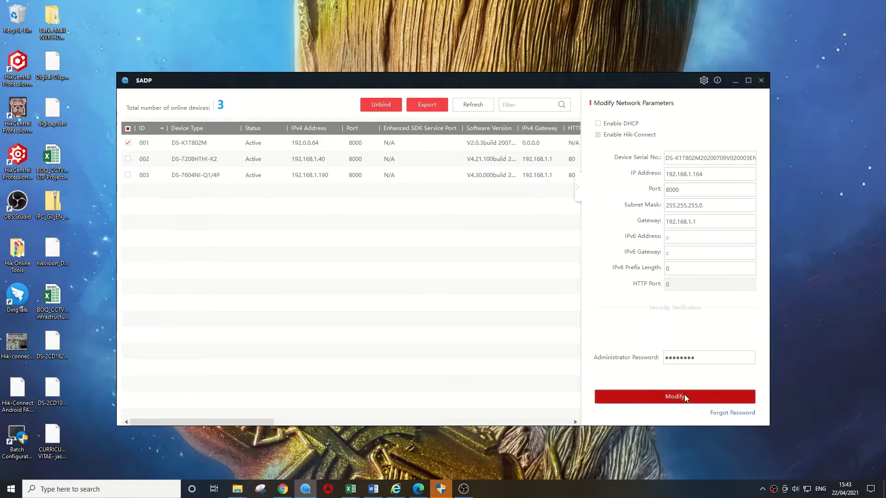
{"action": "left_click", "coordinate": [685, 395]}
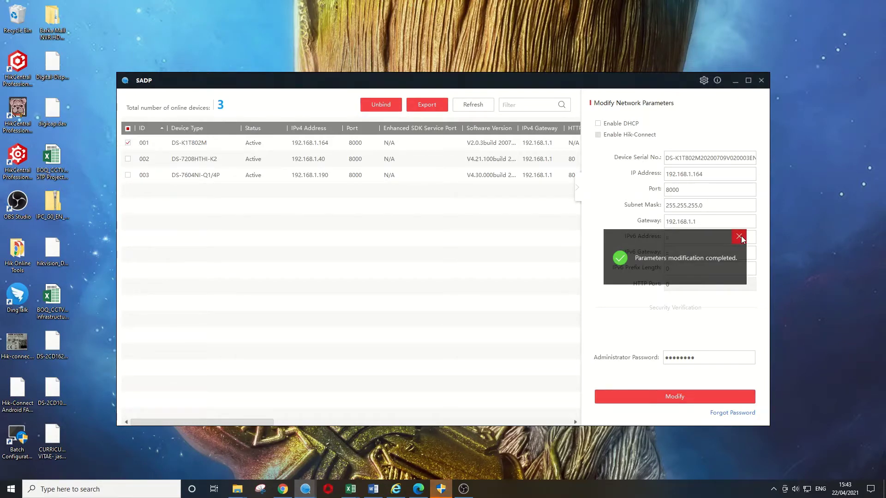
{"action": "left_click", "coordinate": [735, 80]}
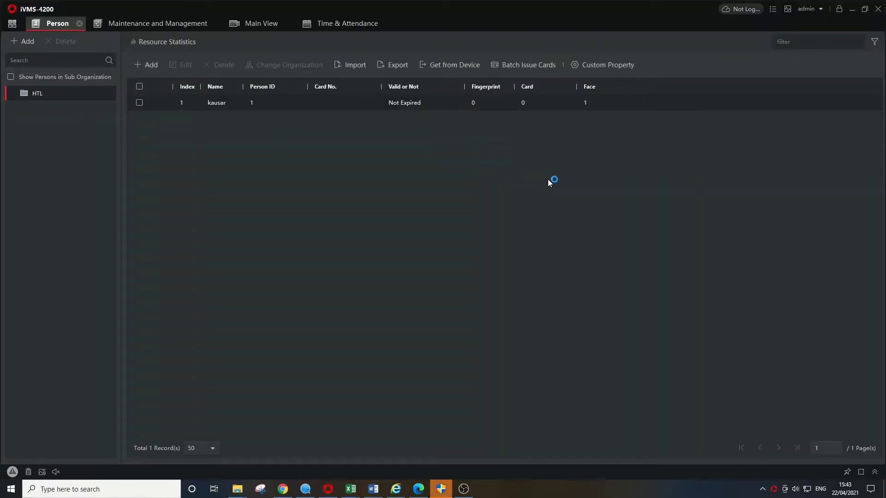
Close the Main View, Time & Attendance and Person pages.
{"action": "left_click", "coordinate": [290, 24]}
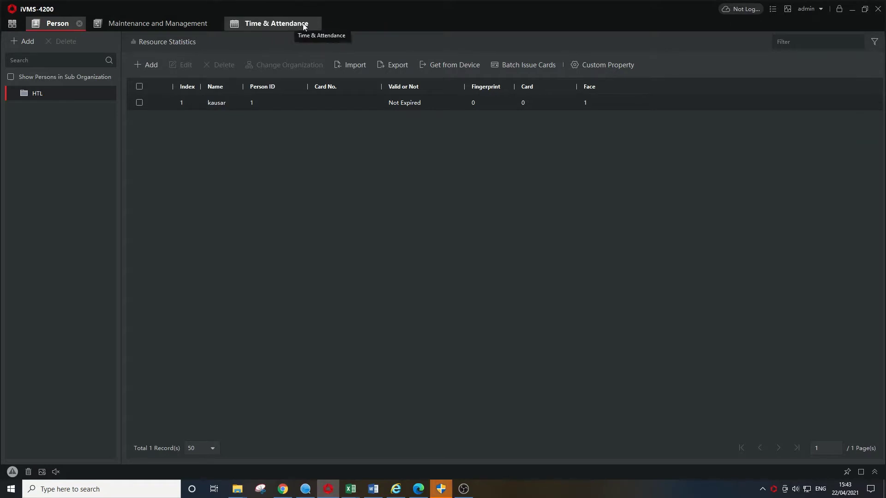
{"action": "left_click", "coordinate": [314, 23]}
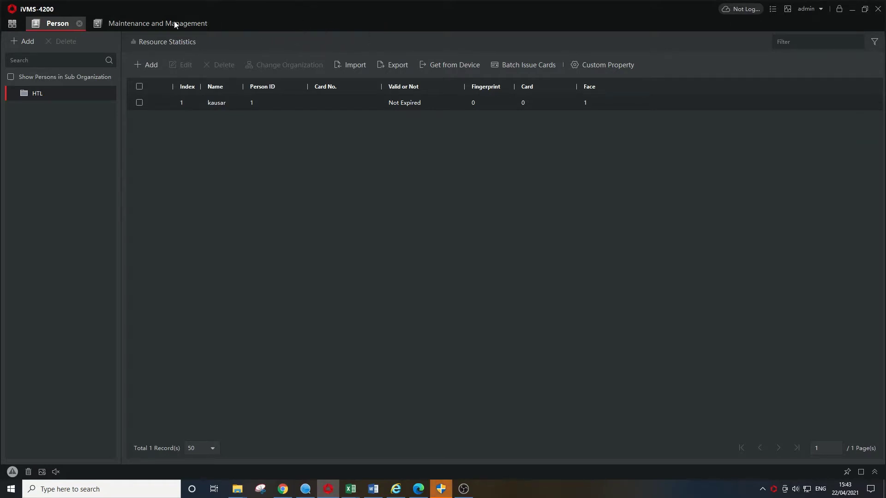
{"action": "left_click", "coordinate": [79, 23]}
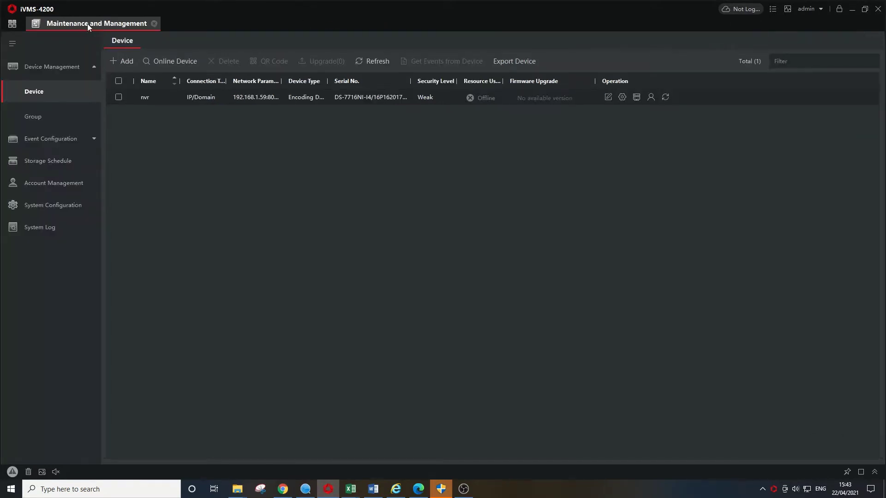
In Online Device, select the DS-K1T802M at 192.168.1.164 and start adding it.
{"action": "left_click", "coordinate": [190, 61]}
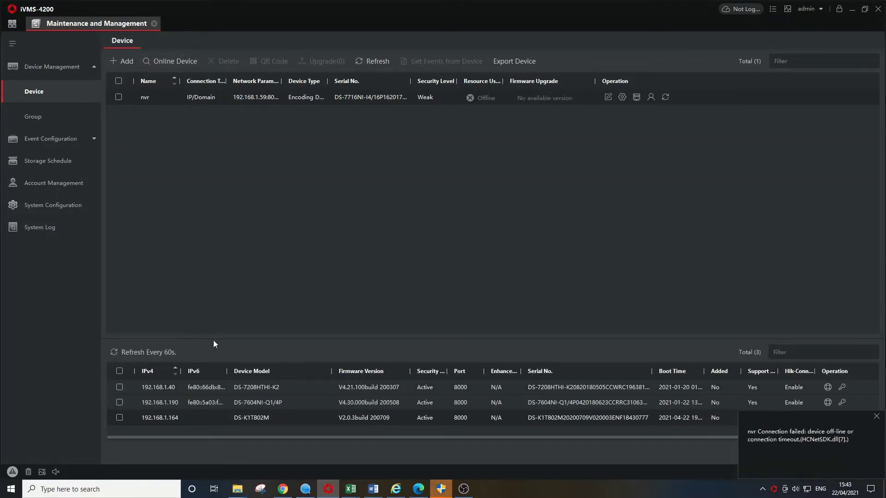
{"action": "left_click_drag", "start_coordinate": [218, 336], "coordinate": [236, 252]}
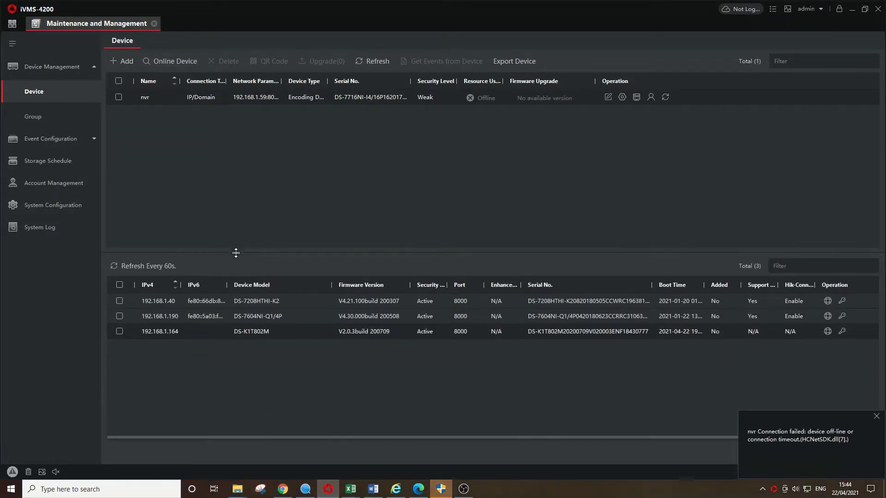
{"action": "left_click", "coordinate": [119, 331]}
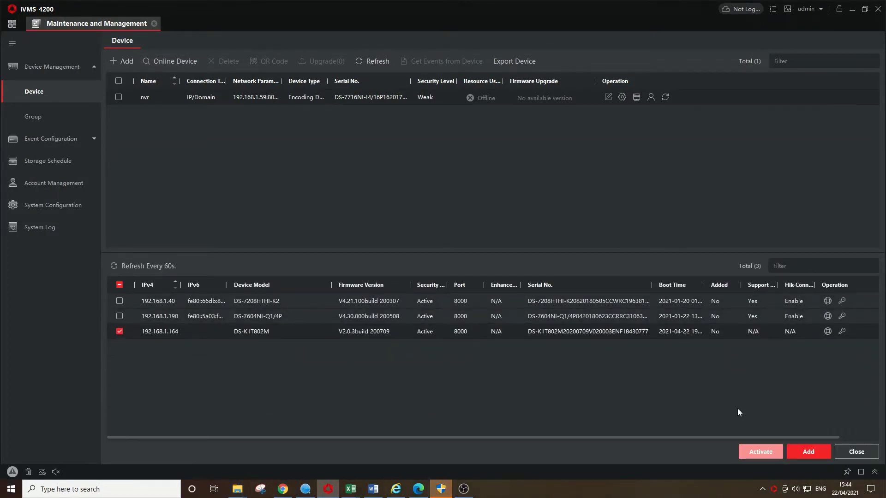
{"action": "left_click", "coordinate": [813, 453]}
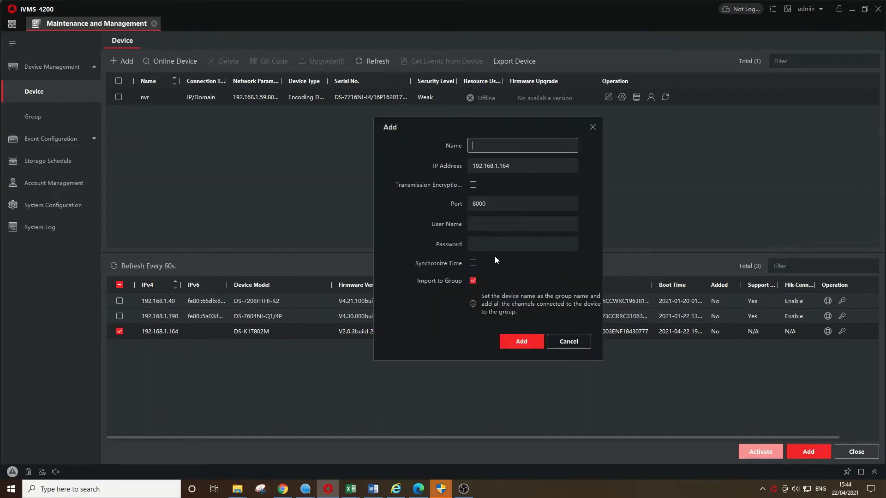
Add the terminal named DS-K1T802M with user admin, its password, and time synchronization enabled.
{"action": "type", "text": "DS_"}
{"action": "key", "text": "BackSpace"}
{"action": "type", "text": "-K1T802M"}
{"action": "left_click", "coordinate": [529, 229]}
{"action": "type", "text": "admin"}
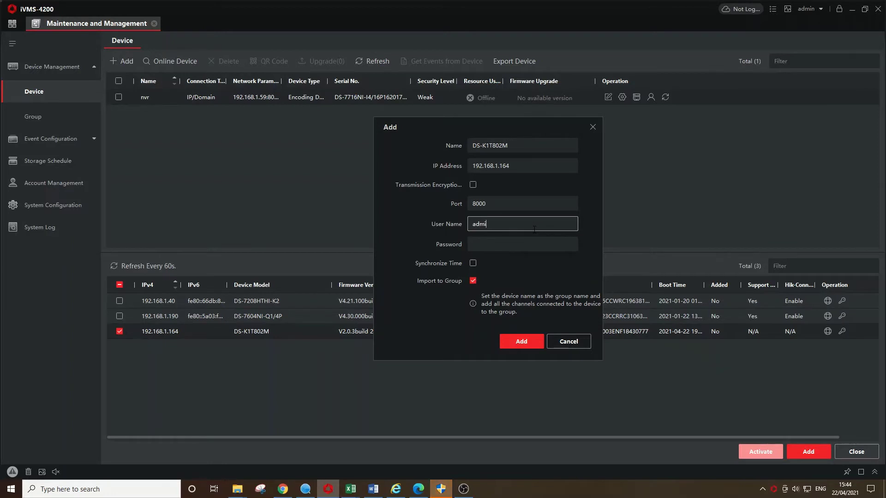
{"action": "key", "text": "Tab"}
{"action": "type", "text": "•••"}
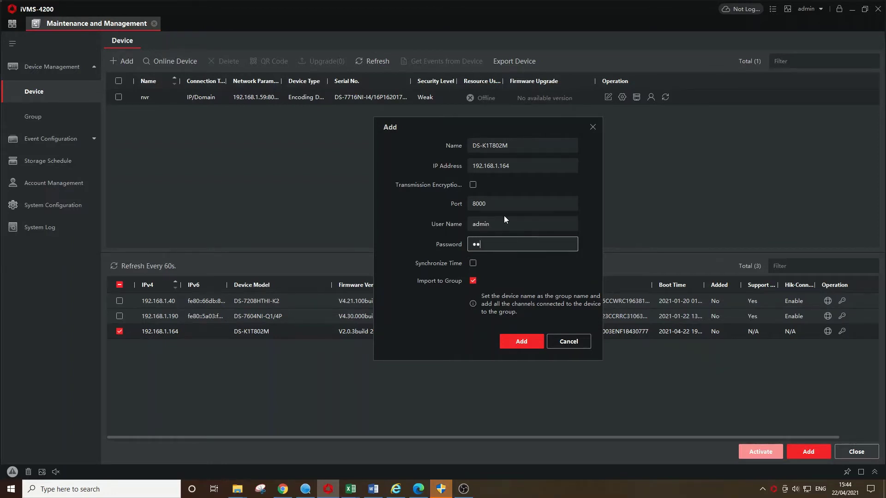
{"action": "type", "text": "•••••"}
{"action": "left_click", "coordinate": [473, 264]}
{"action": "left_click", "coordinate": [514, 341]}
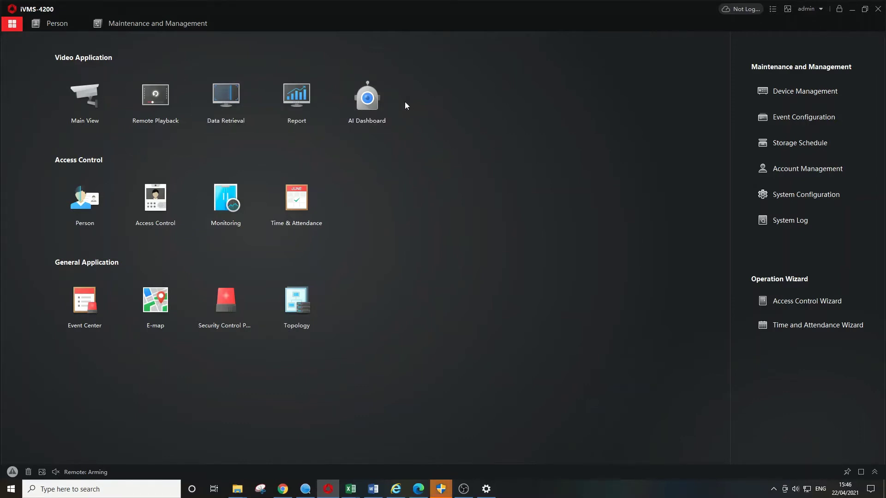
Delete the existing Test record from the person list.
{"action": "left_click", "coordinate": [64, 24]}
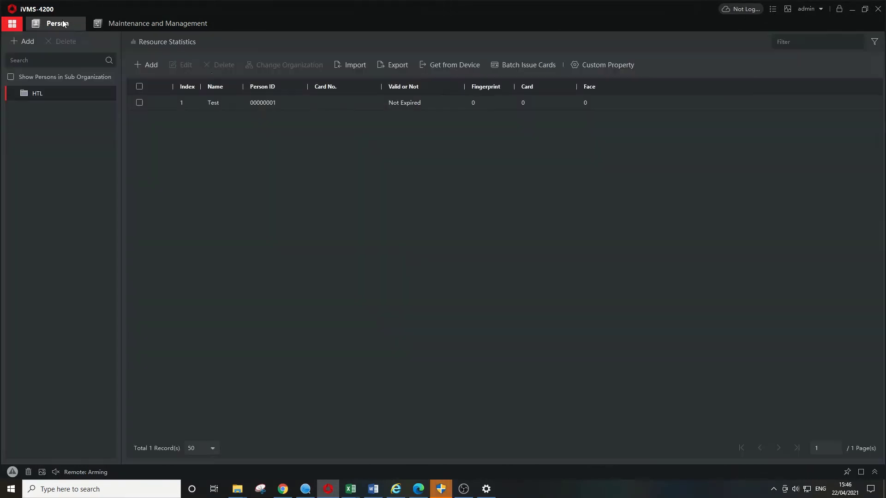
{"action": "left_click", "coordinate": [139, 86]}
{"action": "left_click", "coordinate": [222, 65]}
{"action": "left_click", "coordinate": [450, 255]}
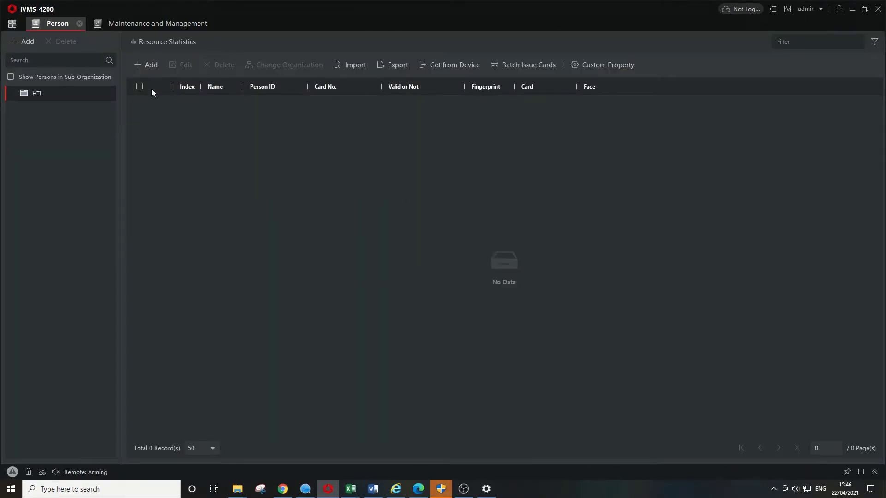
Start a new person Test and set DS-K1T802M as the card reader.
{"action": "left_click", "coordinate": [154, 65]}
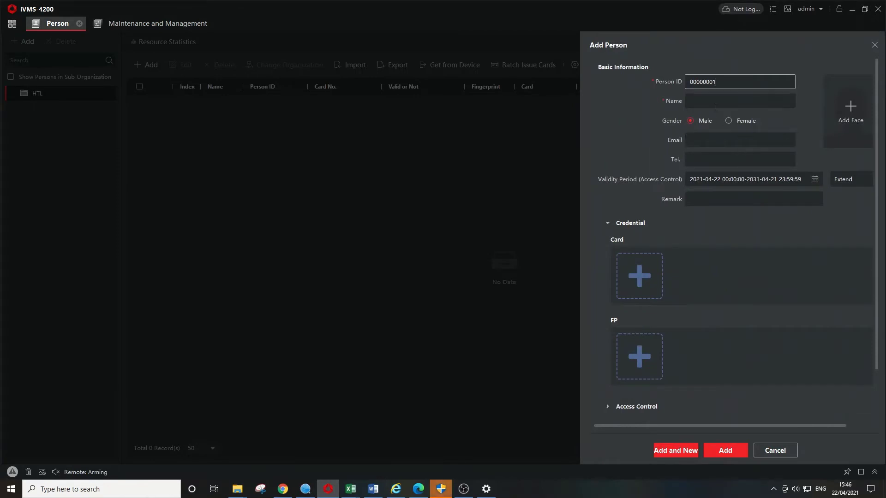
{"action": "left_click", "coordinate": [710, 100]}
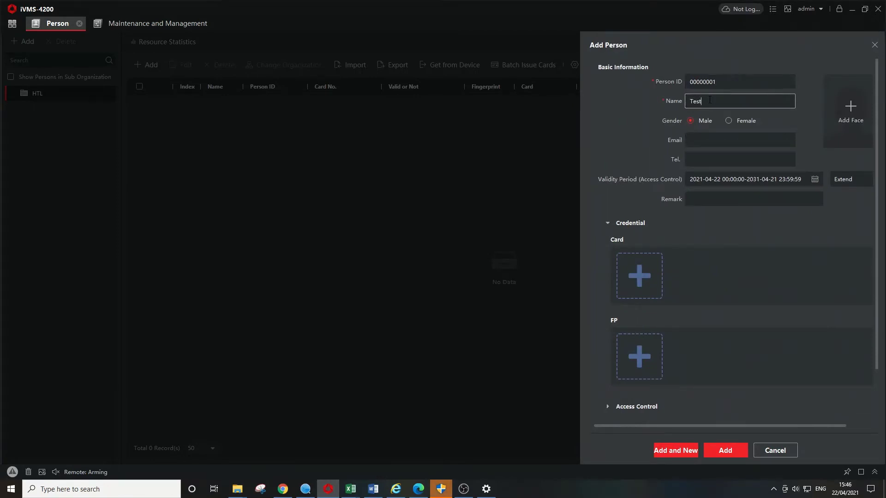
{"action": "left_click", "coordinate": [647, 265]}
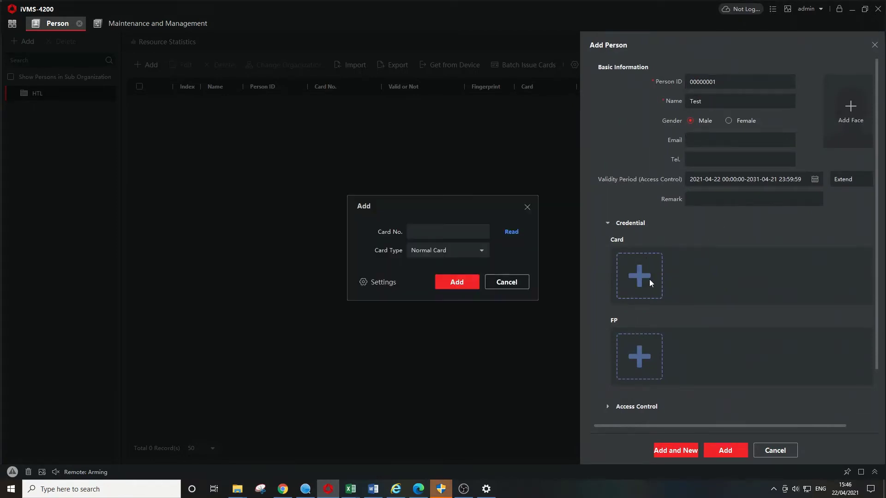
{"action": "left_click", "coordinate": [395, 280]}
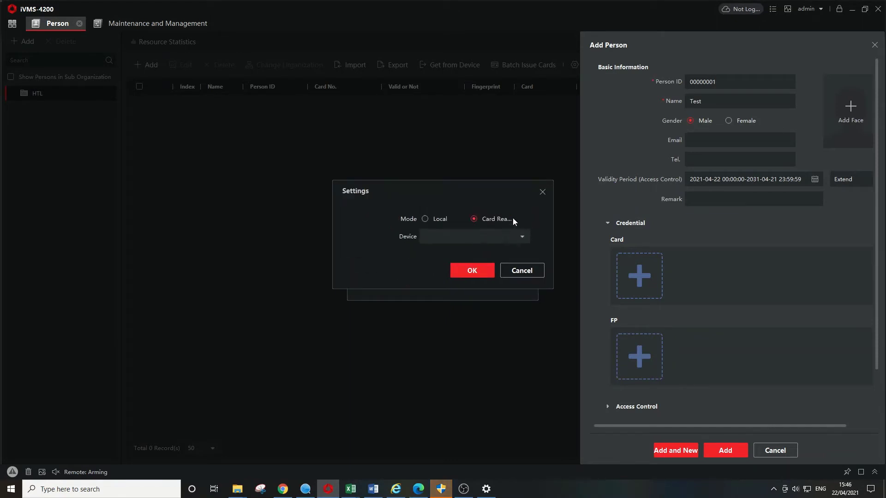
{"action": "left_click", "coordinate": [520, 237]}
{"action": "left_click", "coordinate": [493, 265]}
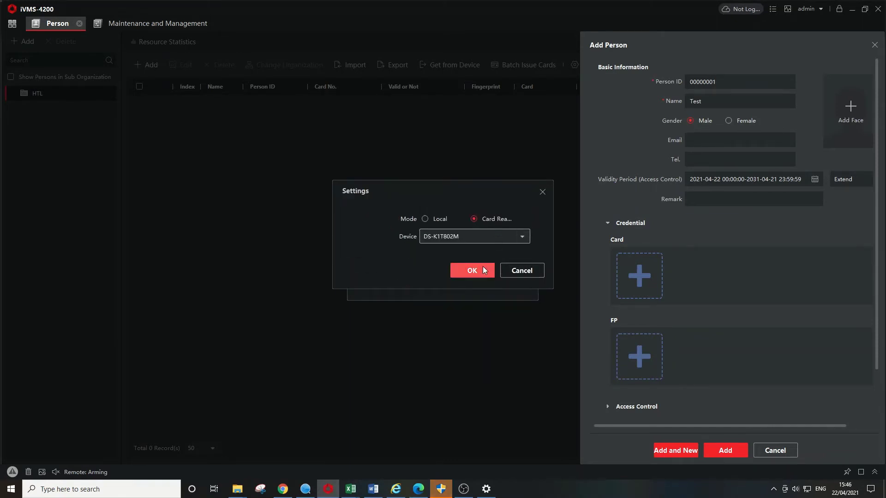
{"action": "left_click", "coordinate": [480, 271]}
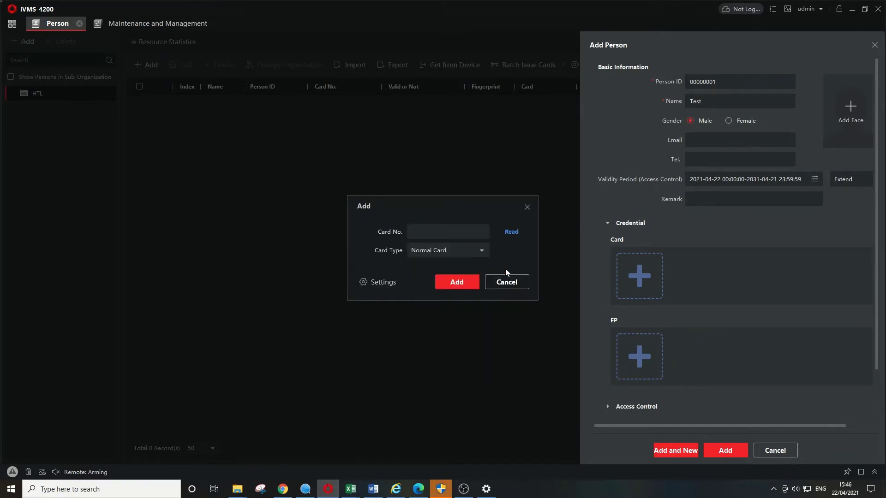
Read the card from the terminal, attach it as a Normal Card, and save person Test.
{"action": "left_click", "coordinate": [511, 234]}
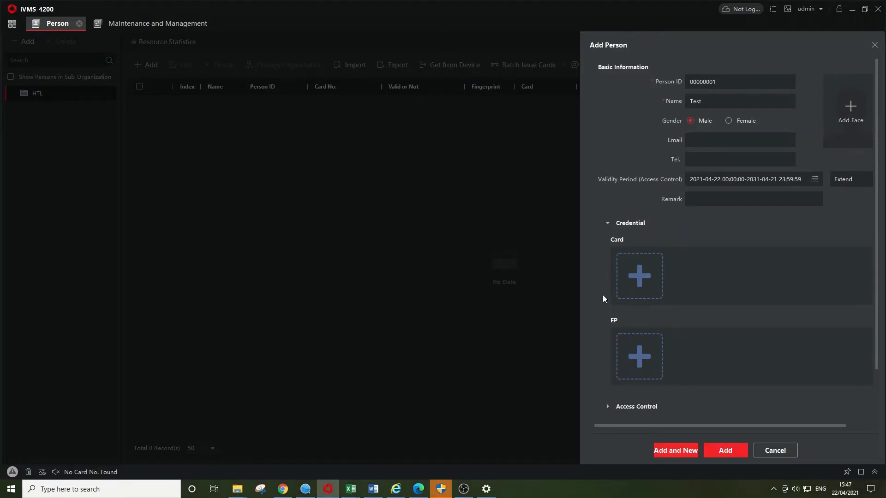
{"action": "left_click", "coordinate": [631, 284]}
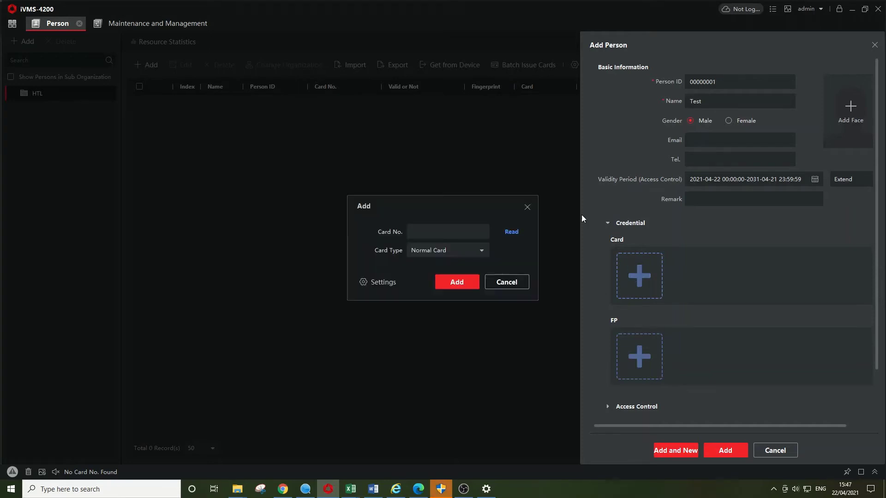
{"action": "left_click", "coordinate": [512, 233]}
{"action": "left_click", "coordinate": [460, 285]}
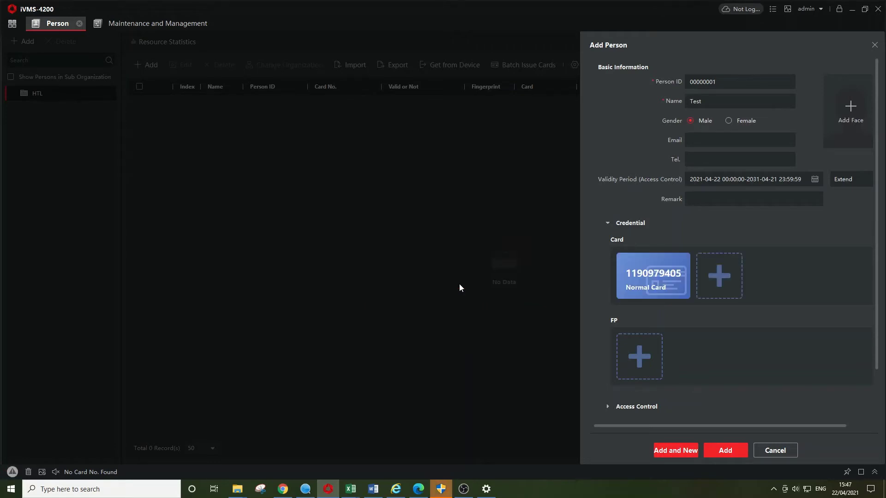
{"action": "left_click", "coordinate": [717, 448]}
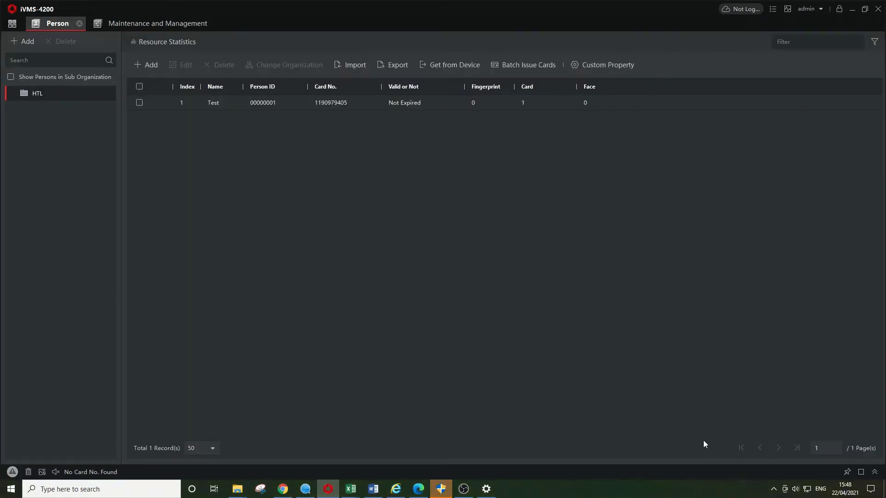
Create access group test containing HTL's people and the Door1_DS-K1T802M door.
{"action": "left_click", "coordinate": [12, 23]}
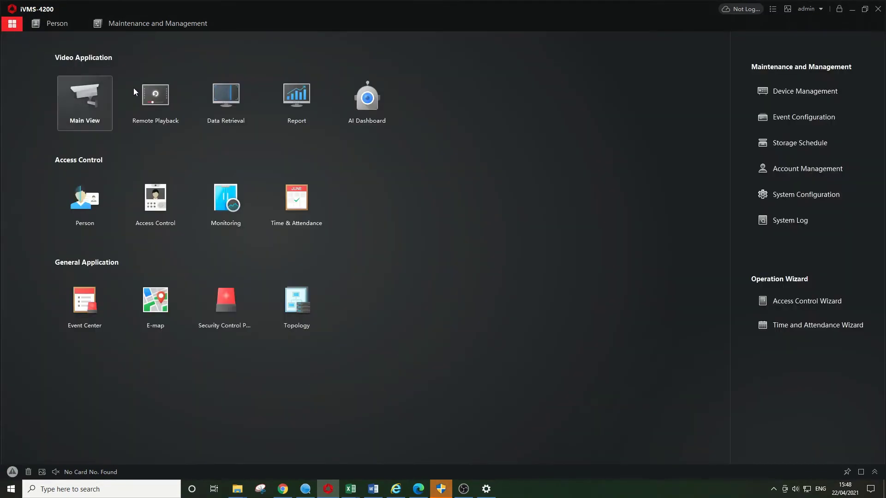
{"action": "left_click", "coordinate": [174, 183]}
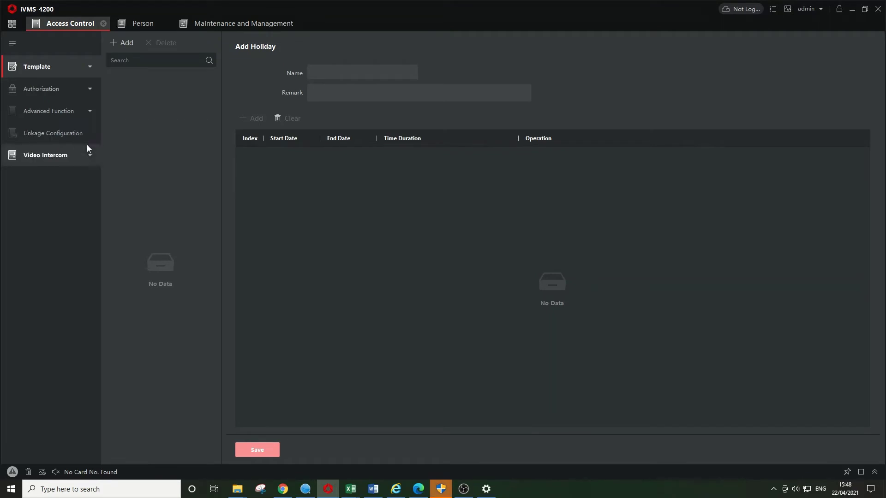
{"action": "left_click", "coordinate": [89, 90]}
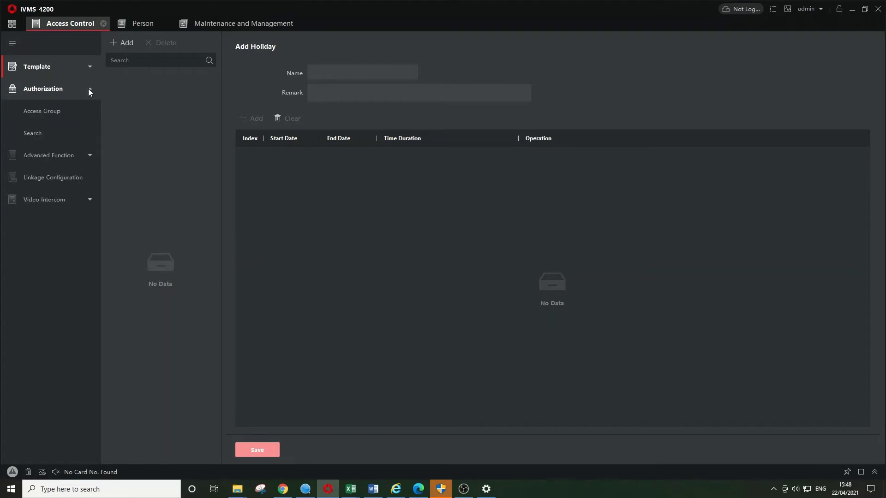
{"action": "left_click", "coordinate": [67, 106]}
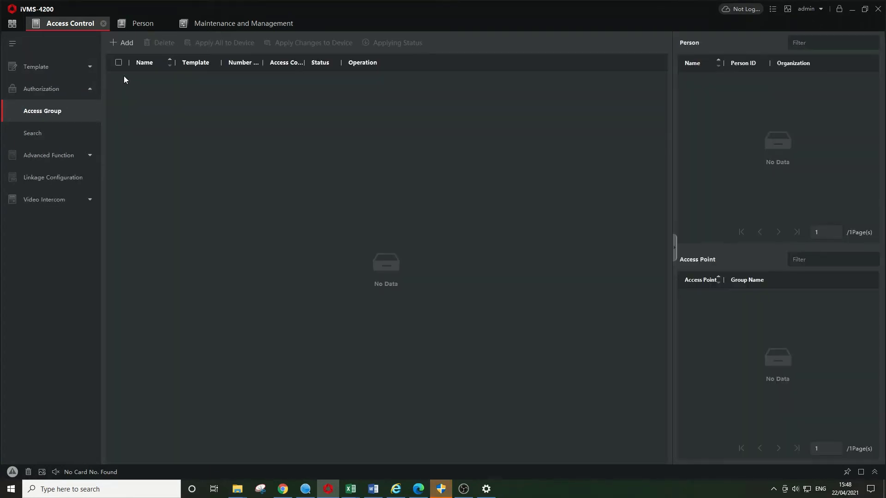
{"action": "left_click", "coordinate": [121, 43]}
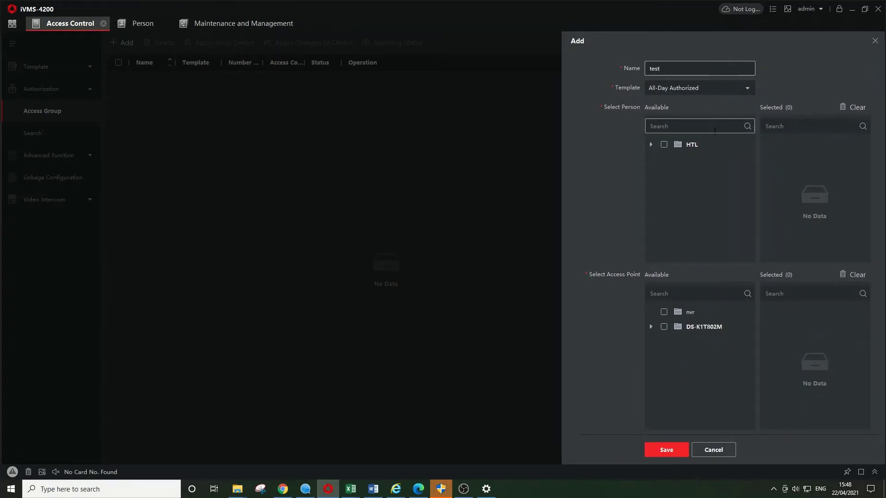
{"action": "left_click", "coordinate": [664, 144]}
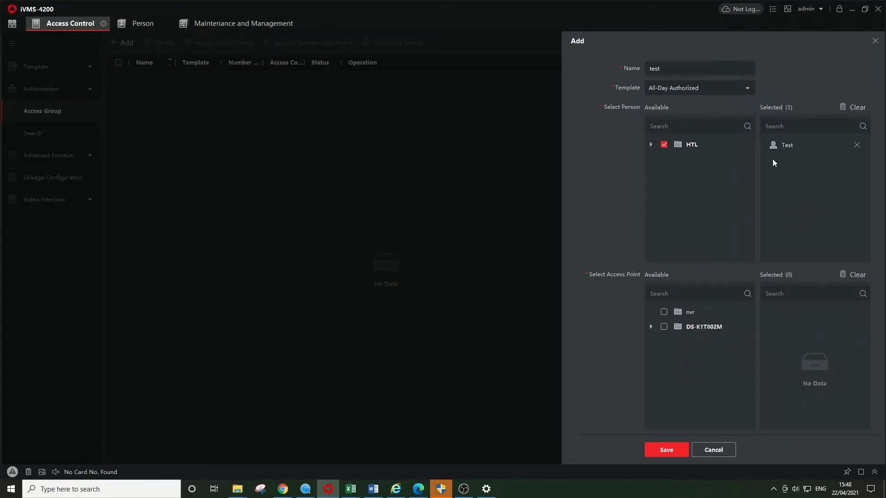
{"action": "left_click", "coordinate": [664, 327]}
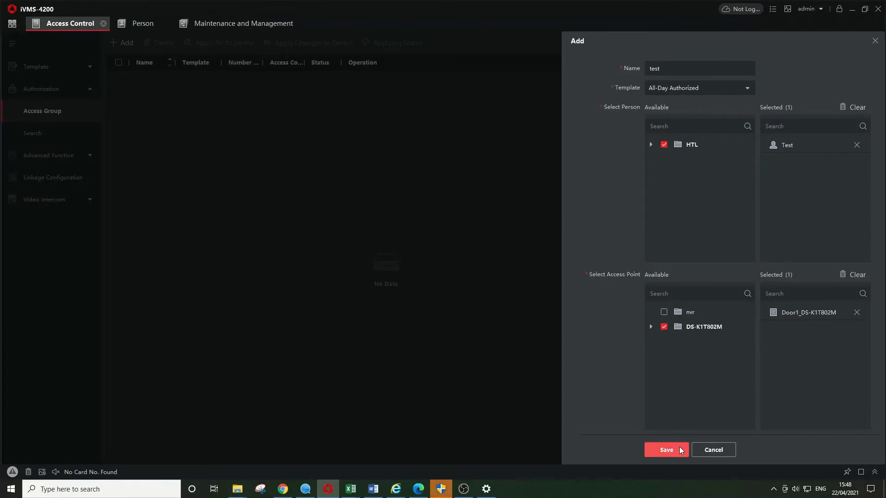
{"action": "left_click", "coordinate": [666, 450]}
Apply the test access group to the device and close the 100% status report.
{"action": "left_click", "coordinate": [119, 79]}
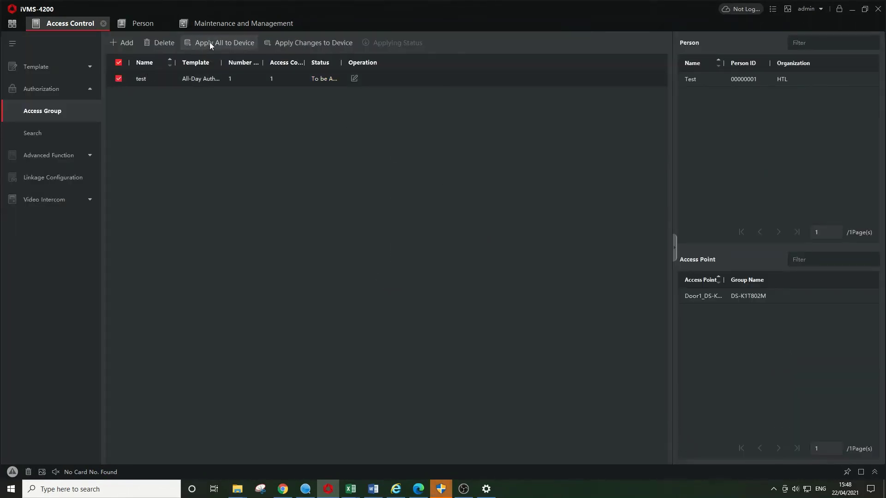
{"action": "left_click", "coordinate": [211, 46]}
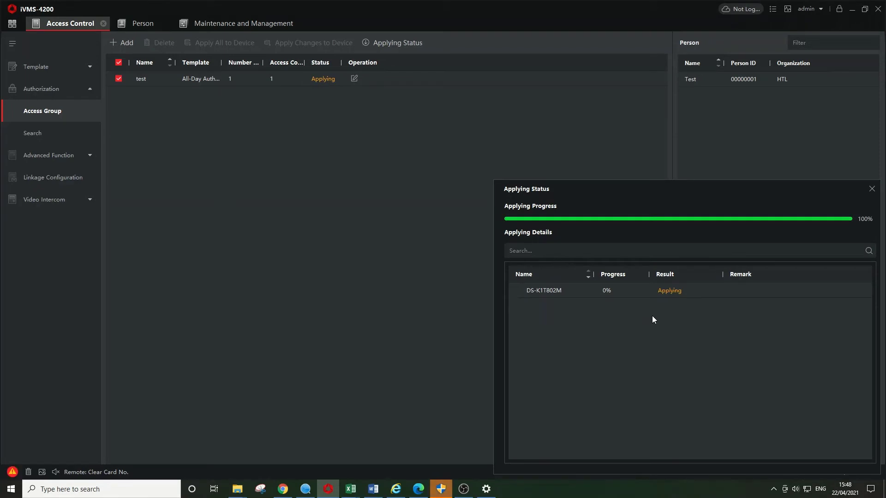
{"action": "left_click", "coordinate": [872, 189]}
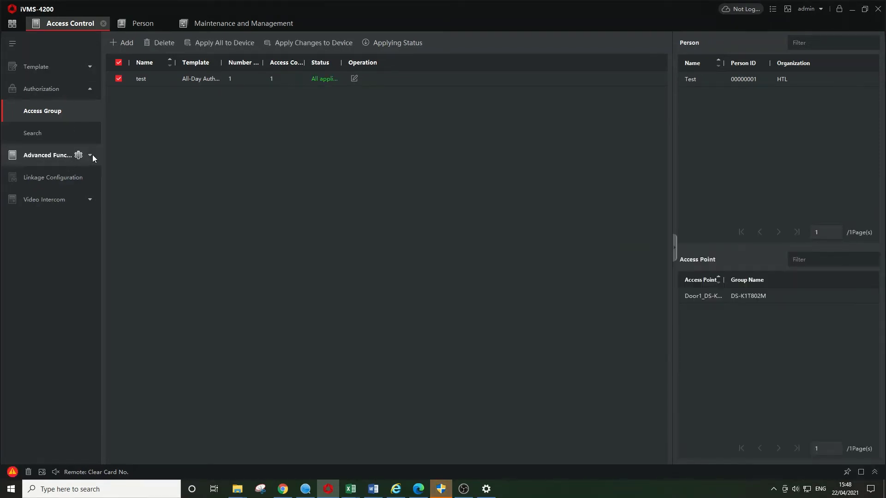
Give Test's card on DS-K1T802M the authentication code 123456 and save it to the device.
{"action": "left_click", "coordinate": [91, 155]}
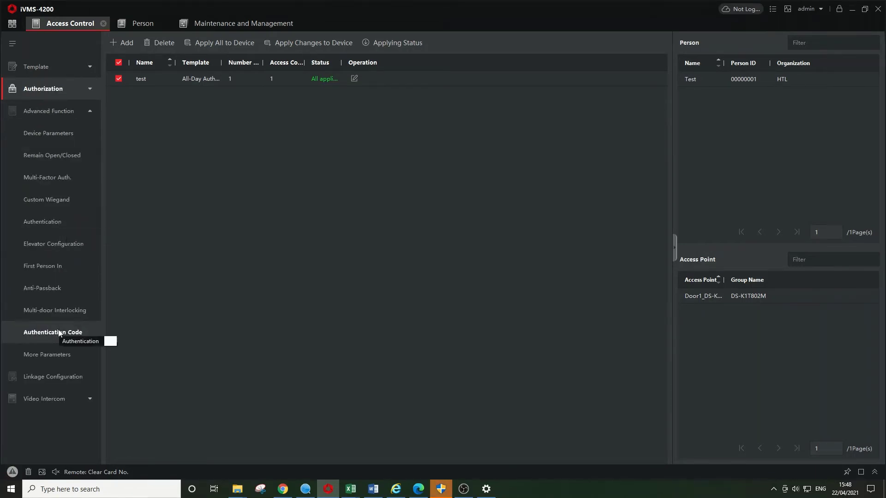
{"action": "left_click", "coordinate": [40, 333]}
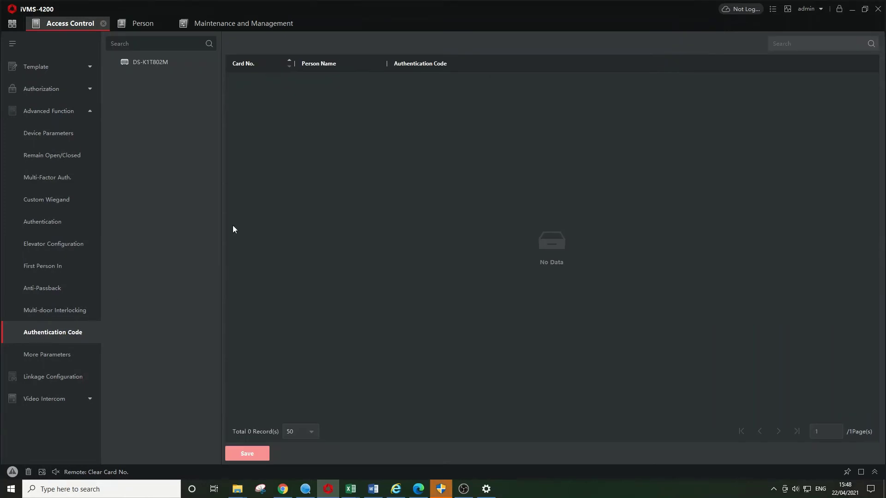
{"action": "left_click", "coordinate": [162, 63]}
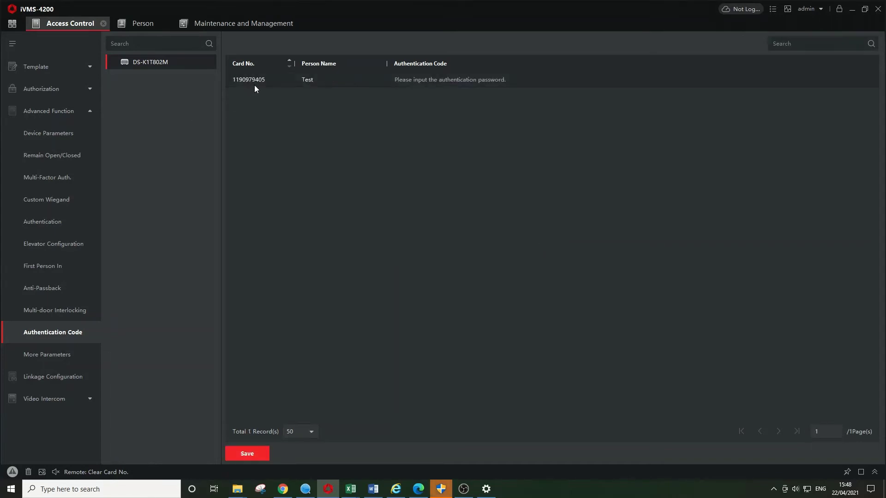
{"action": "left_click", "coordinate": [399, 83]}
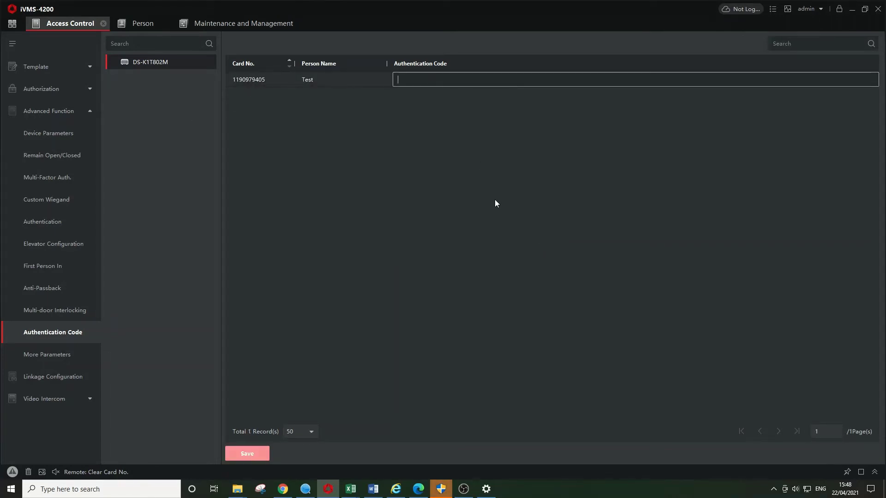
{"action": "type", "text": "123456"}
{"action": "left_click", "coordinate": [403, 153]}
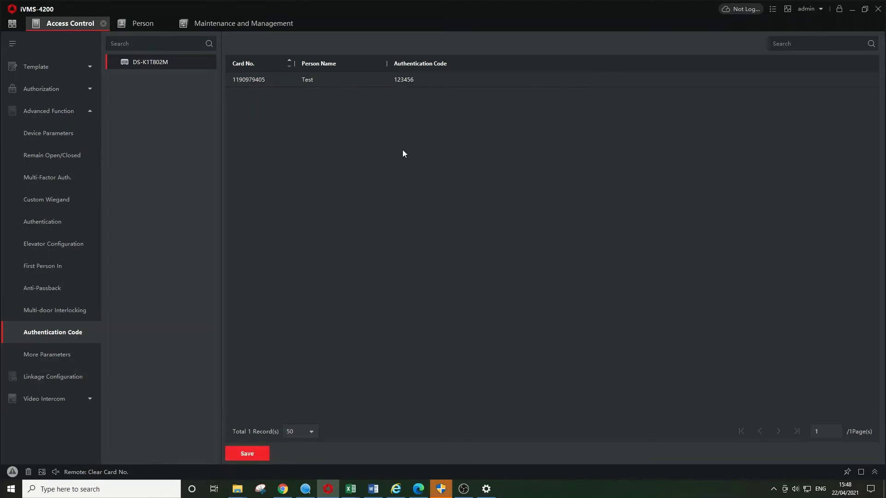
{"action": "left_click", "coordinate": [259, 454]}
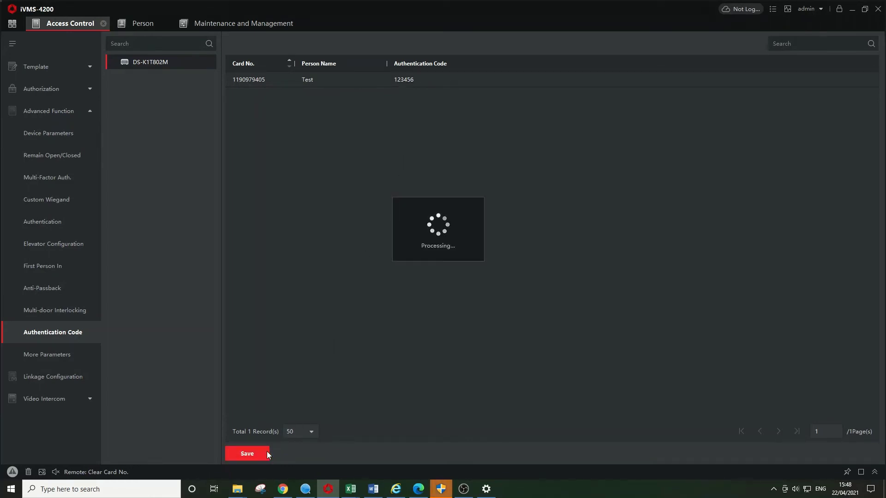
{"action": "left_click", "coordinate": [68, 178]}
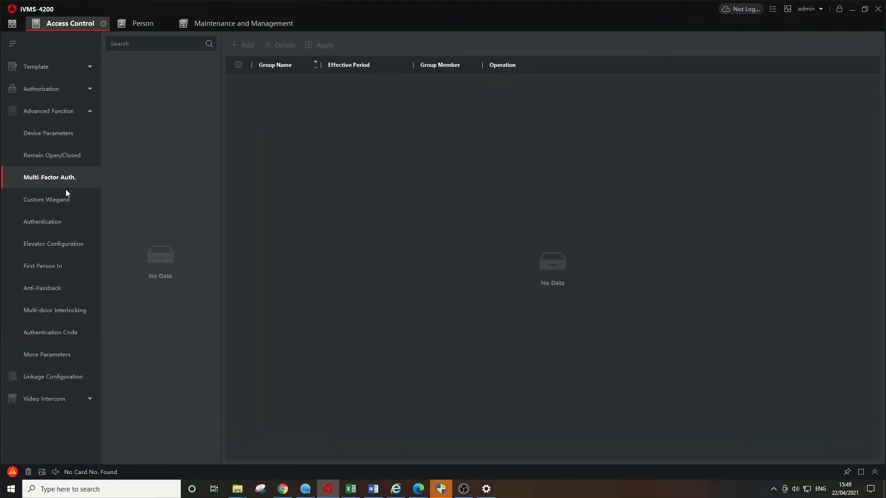
Add Card/PIN as a supported authentication mode for Entrance Card Reader1.
{"action": "left_click", "coordinate": [53, 222]}
{"action": "left_click", "coordinate": [150, 79]}
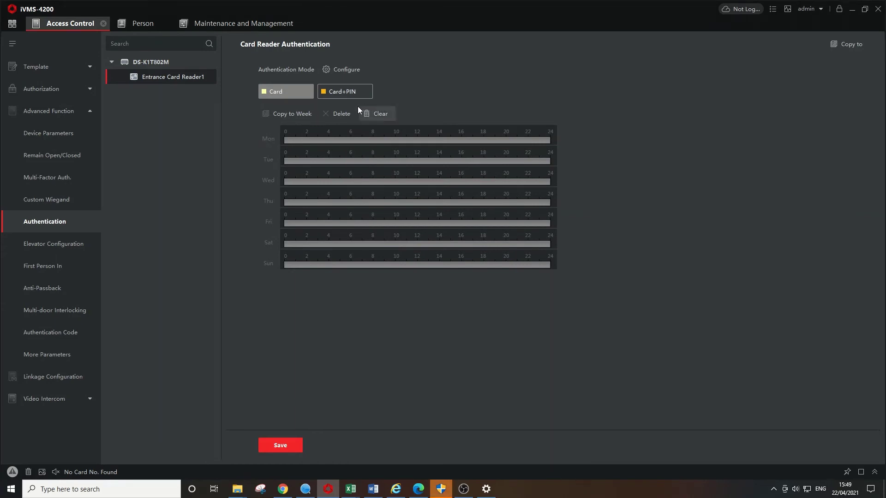
{"action": "left_click", "coordinate": [331, 71]}
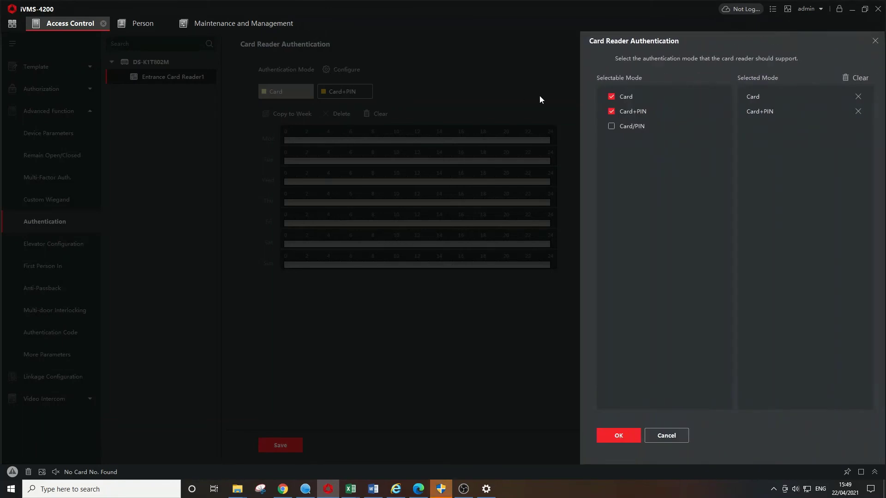
{"action": "left_click", "coordinate": [612, 126]}
{"action": "left_click", "coordinate": [630, 435]}
Schedule Card/PIN 00:00–23:59 on Monday, copy it to the whole week, and save.
{"action": "left_click", "coordinate": [425, 95]}
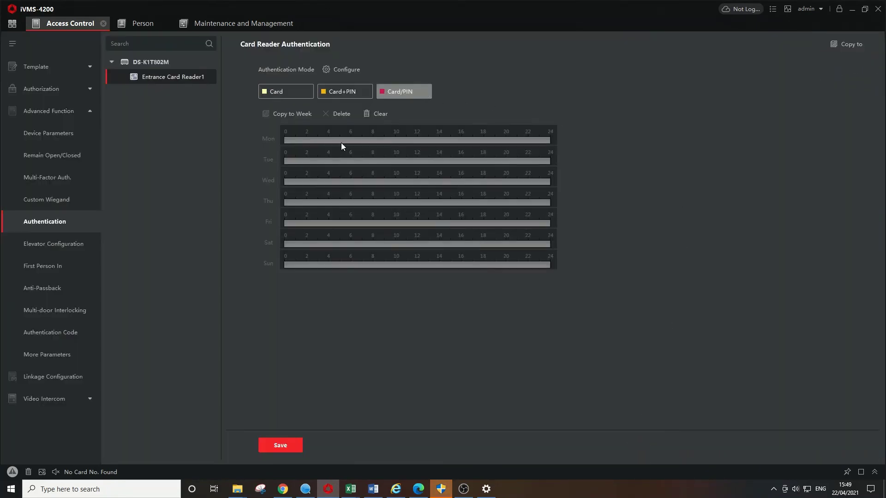
{"action": "left_click_drag", "start_coordinate": [284, 140], "coordinate": [572, 139]}
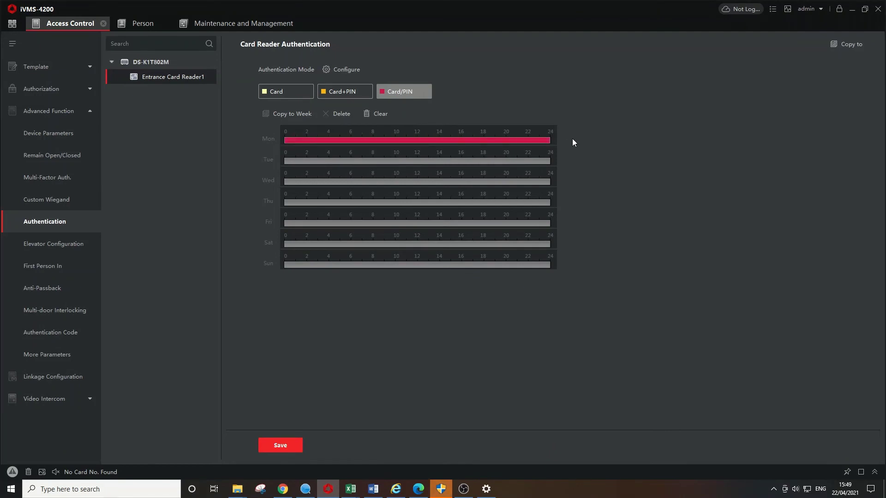
{"action": "left_click", "coordinate": [522, 145]}
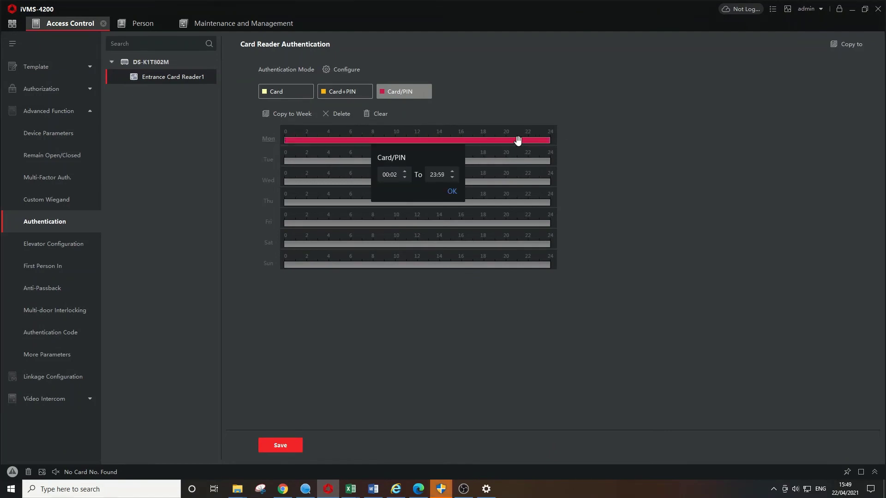
{"action": "left_click", "coordinate": [452, 192]}
{"action": "left_click", "coordinate": [307, 140]}
{"action": "left_click", "coordinate": [452, 191]}
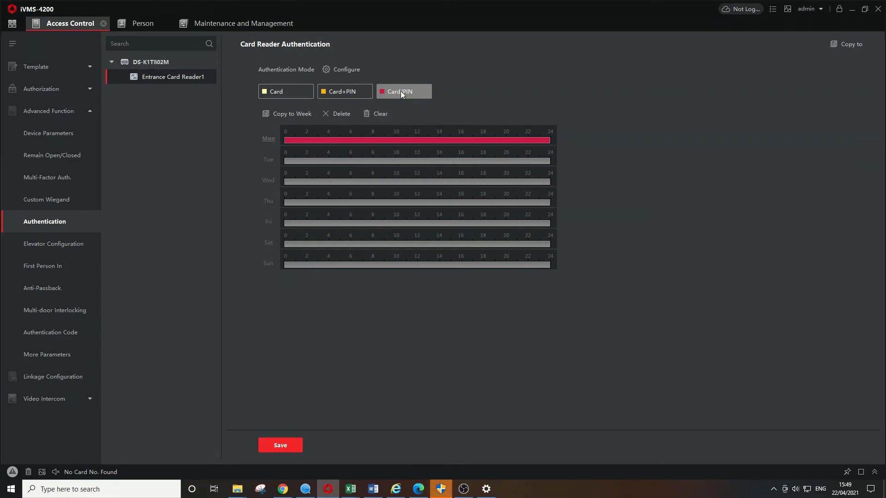
{"action": "left_click", "coordinate": [297, 116]}
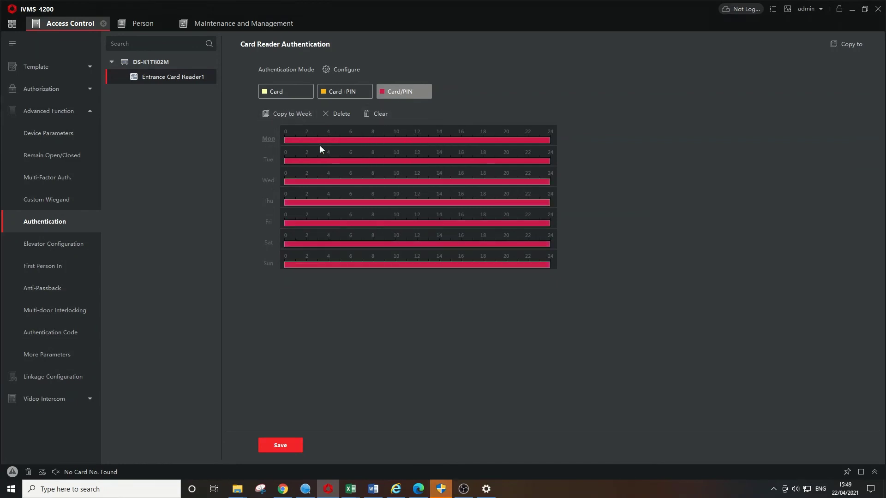
{"action": "left_click", "coordinate": [295, 447]}
{"action": "left_click", "coordinate": [848, 43]}
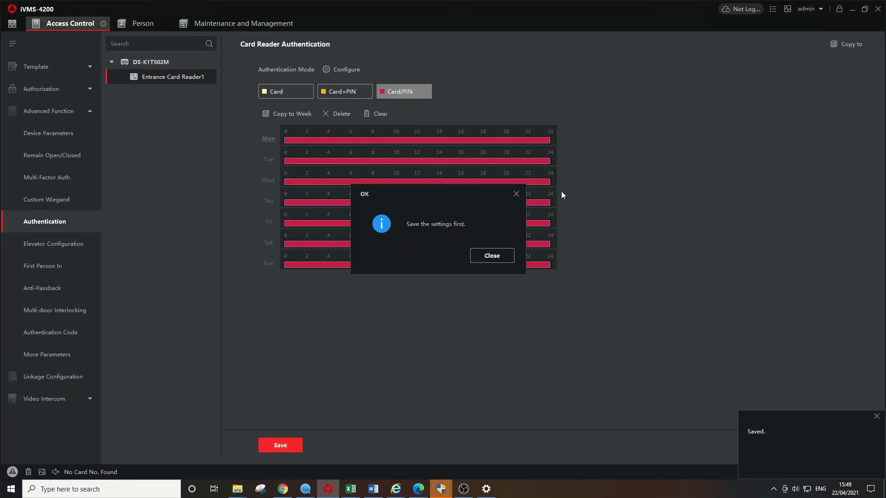
{"action": "left_click", "coordinate": [492, 255]}
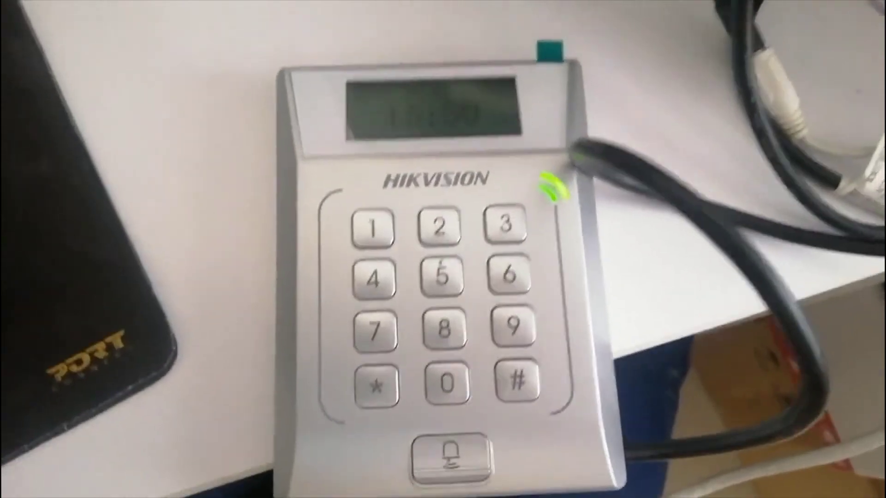